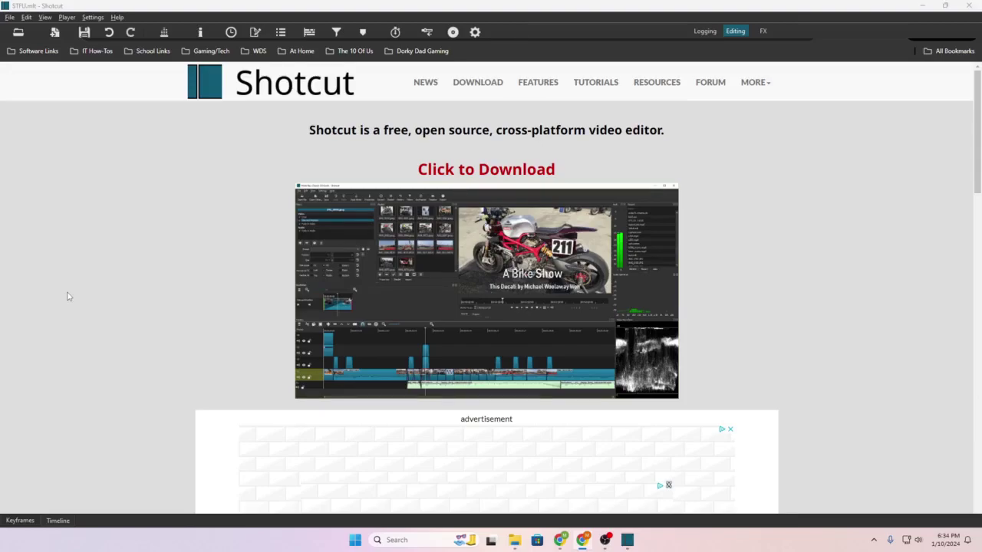
Scroll down the Shotcut homepage and close the Adobe ad banner
scroll(68, 297, down, 5)
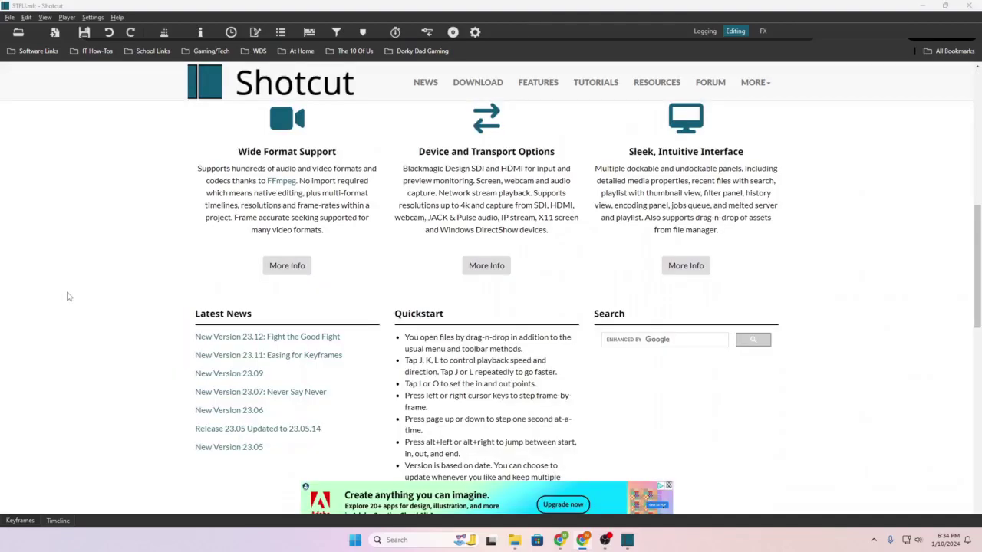
click(668, 486)
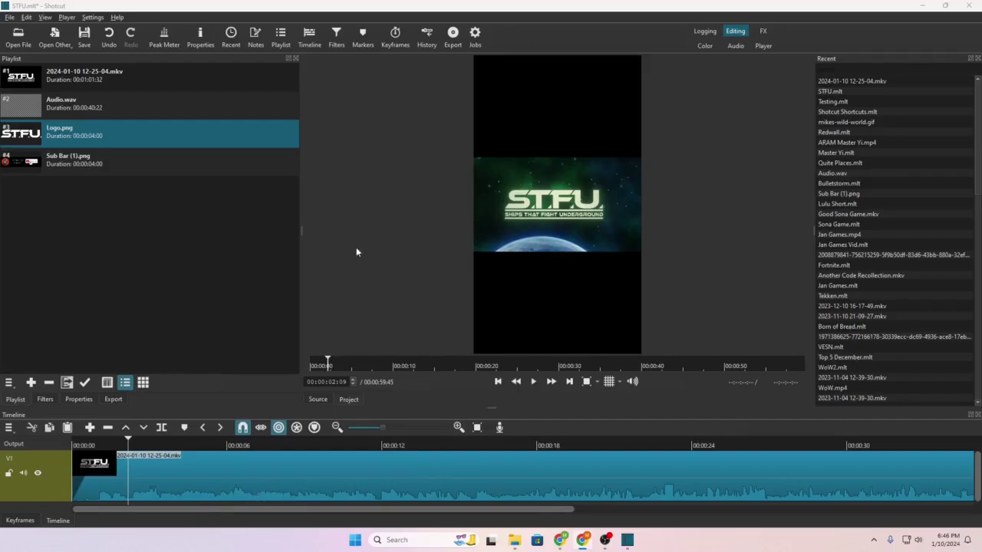
Add a new video track, V2, above V1 through Track Operations
drag(572, 110, 558, 288)
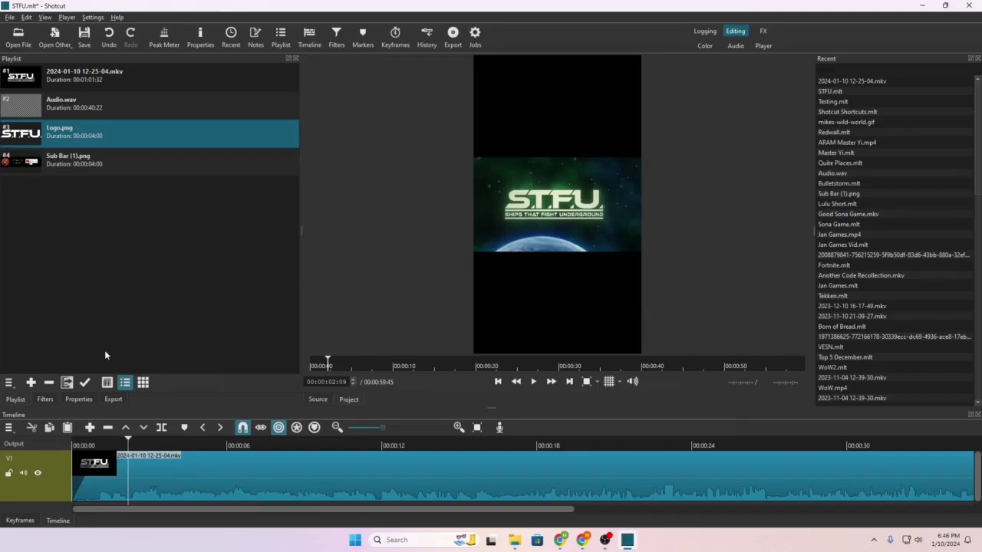
click(11, 429)
mouse_move(31, 443)
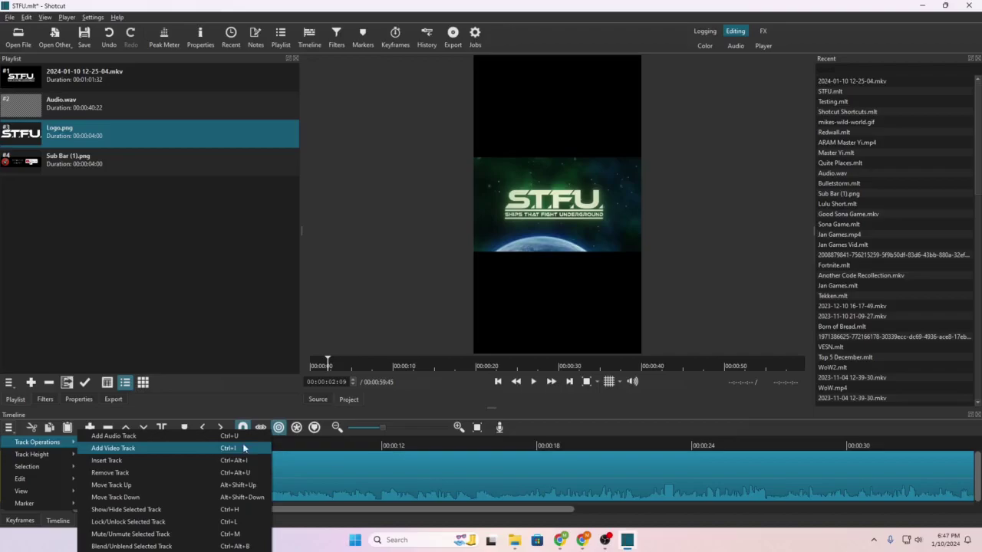
click(324, 442)
right_click(31, 505)
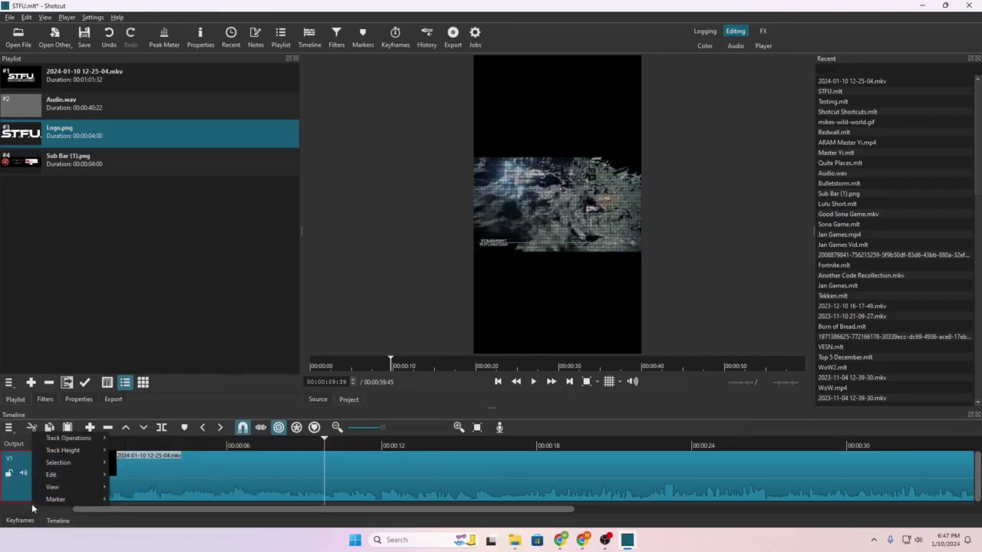
mouse_move(86, 442)
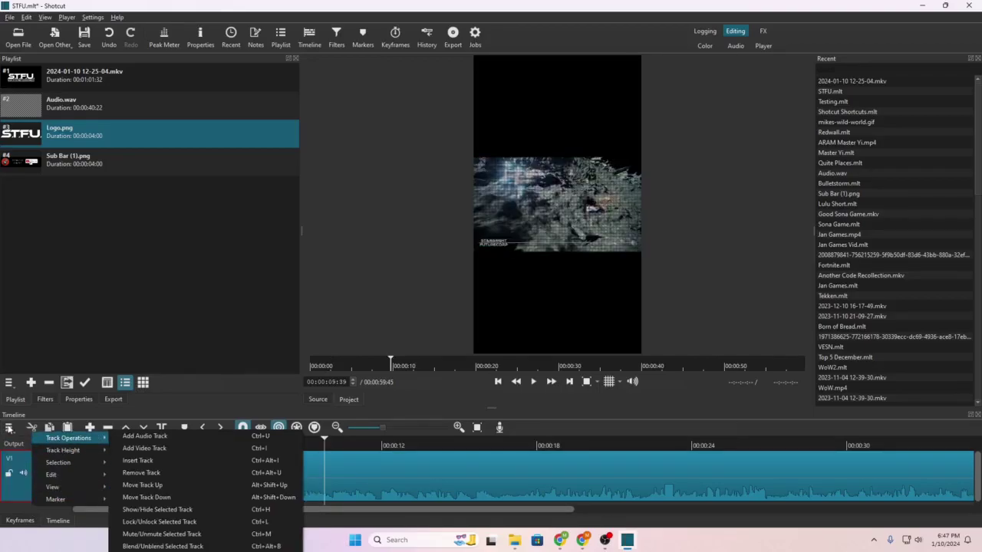
click(145, 448)
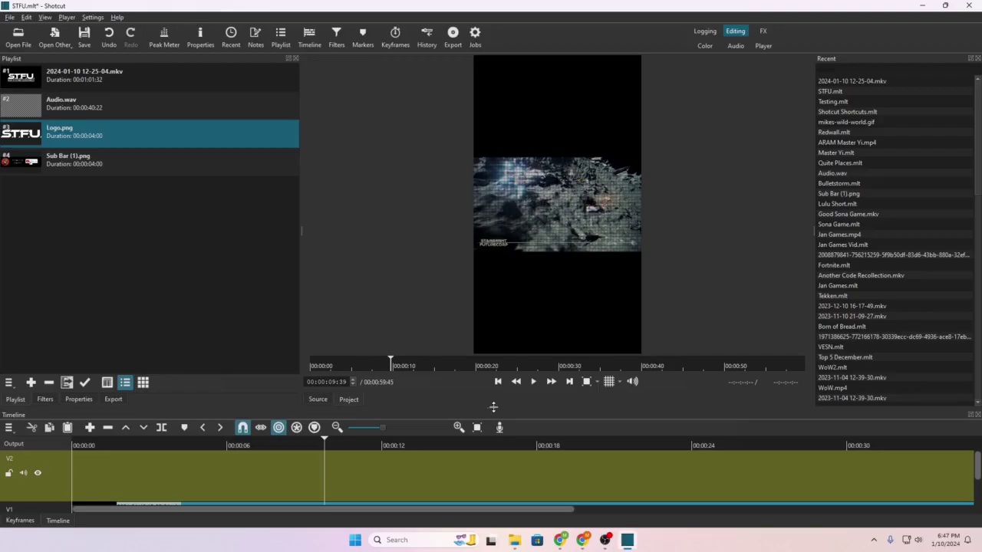
Enlarge the timeline panel and drop Logo.png at the start of track V2
drag(493, 407, 484, 358)
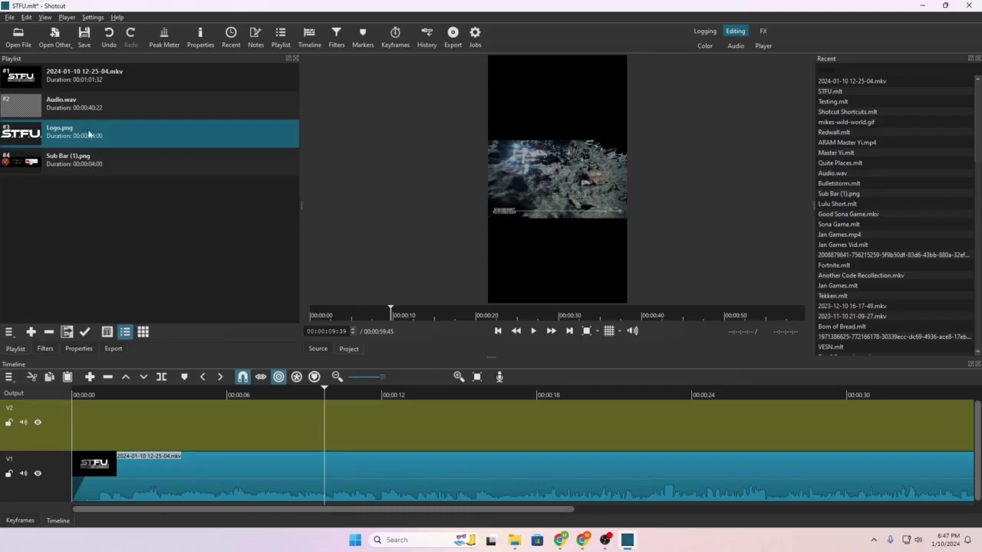
drag(110, 131, 75, 431)
click(134, 437)
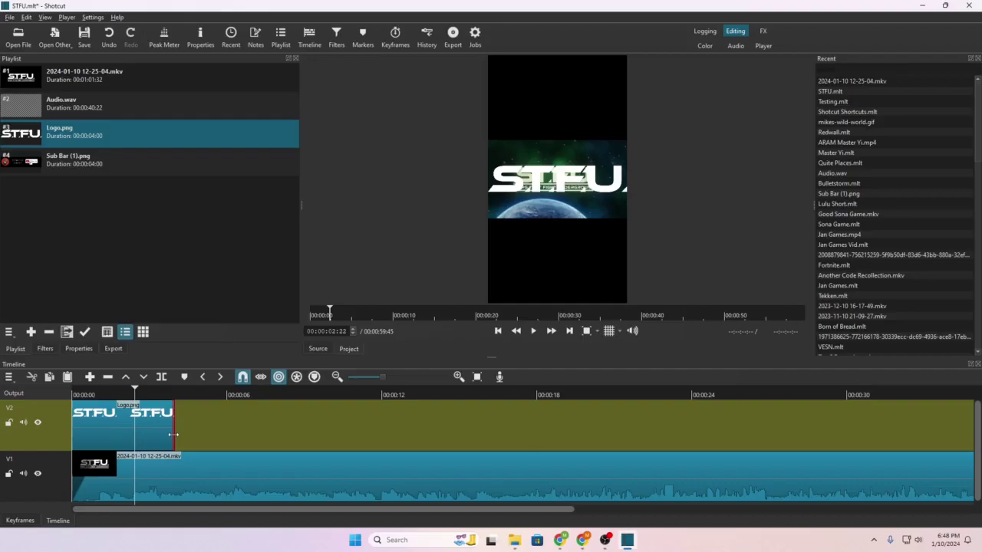
Stretch Logo.png's right edge past 4 seconds and trim it to end with the V1 recording
drag(174, 435, 899, 438)
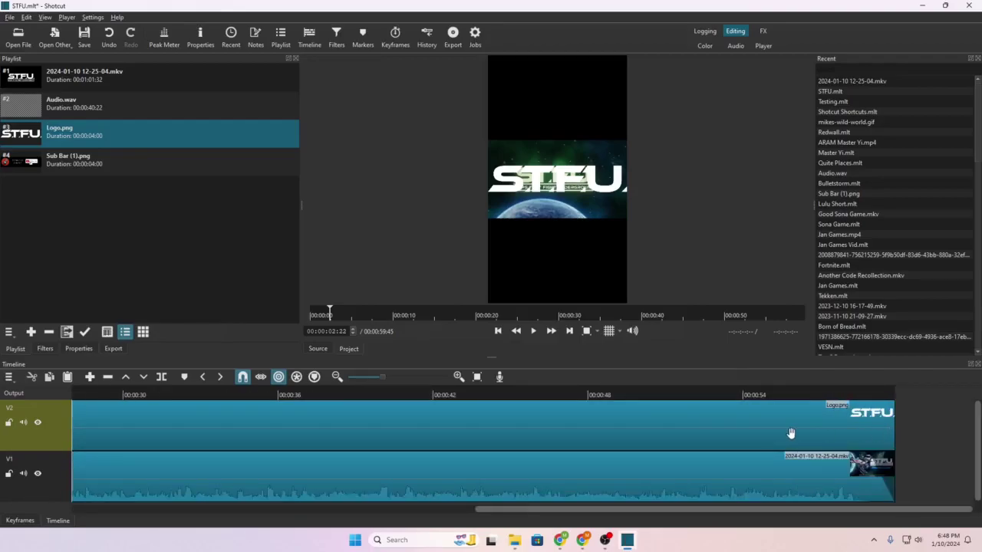
click(696, 393)
click(439, 393)
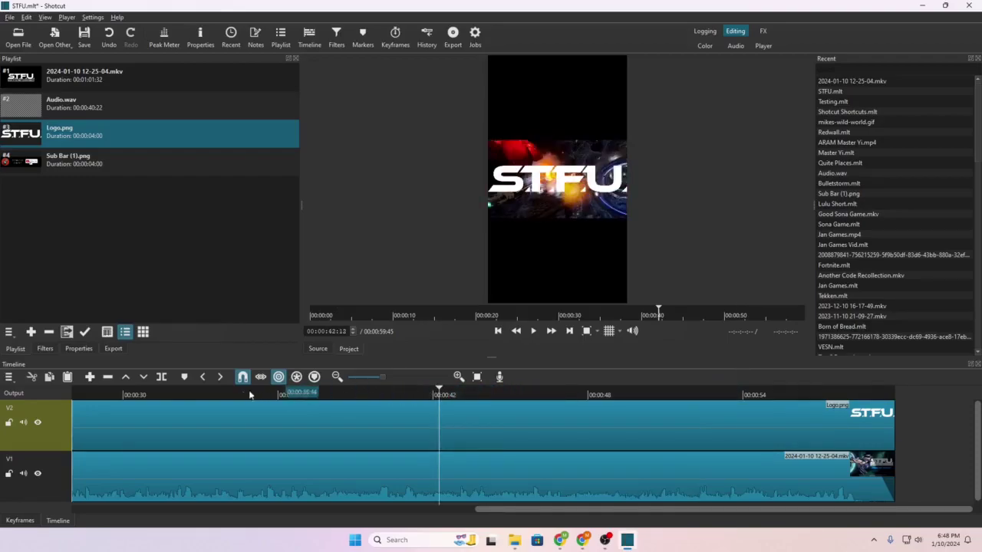
click(208, 393)
click(109, 392)
scroll(179, 461, up, 10)
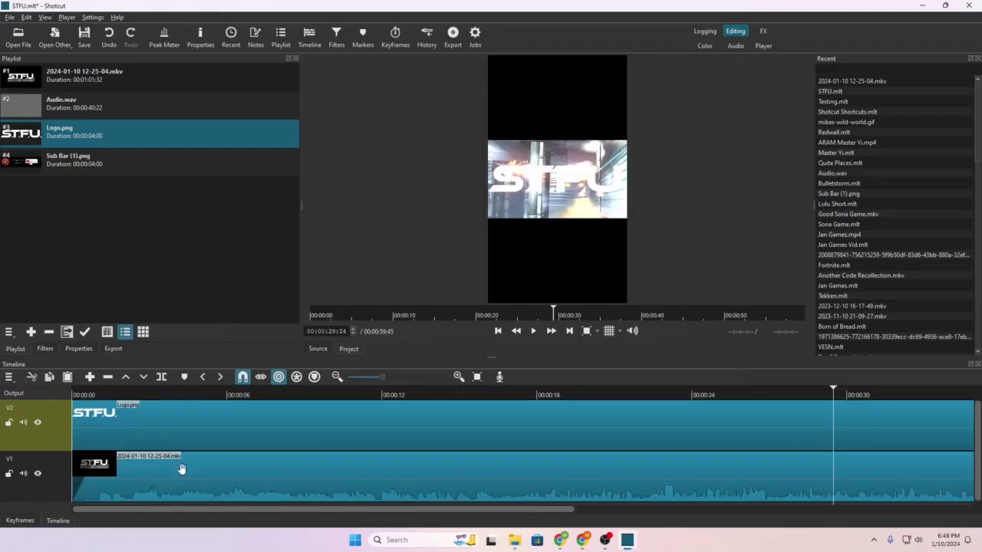
click(204, 394)
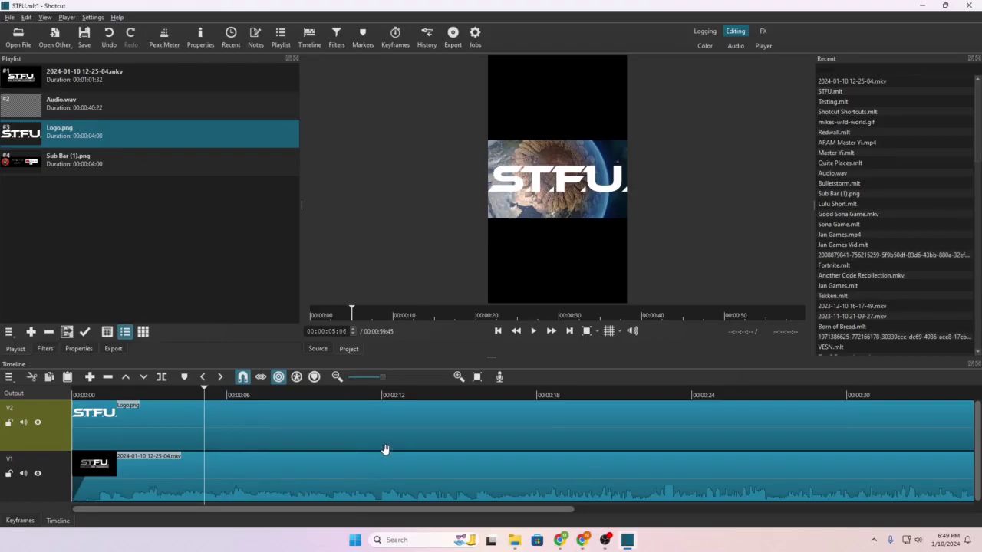
drag(499, 510, 927, 524)
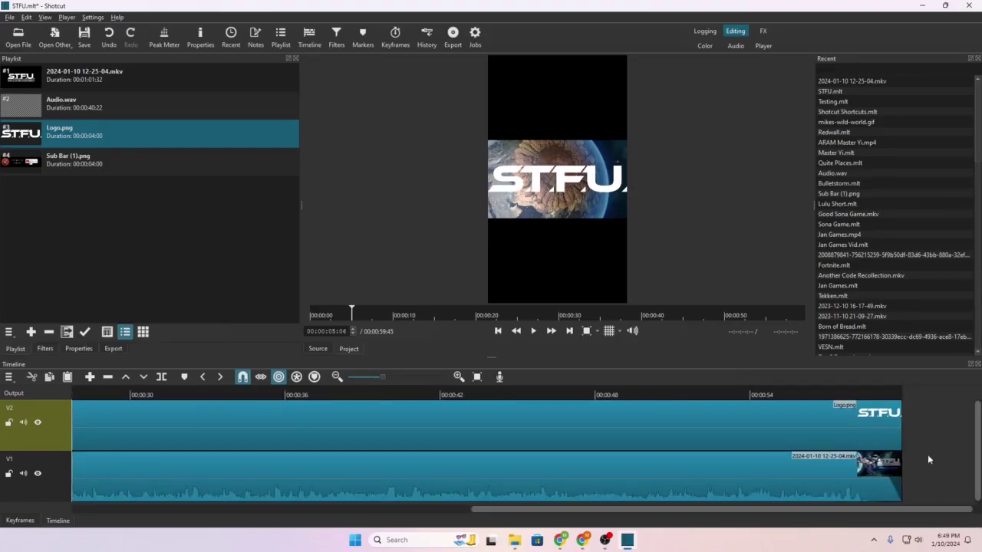
drag(901, 422, 899, 443)
drag(844, 510, 253, 526)
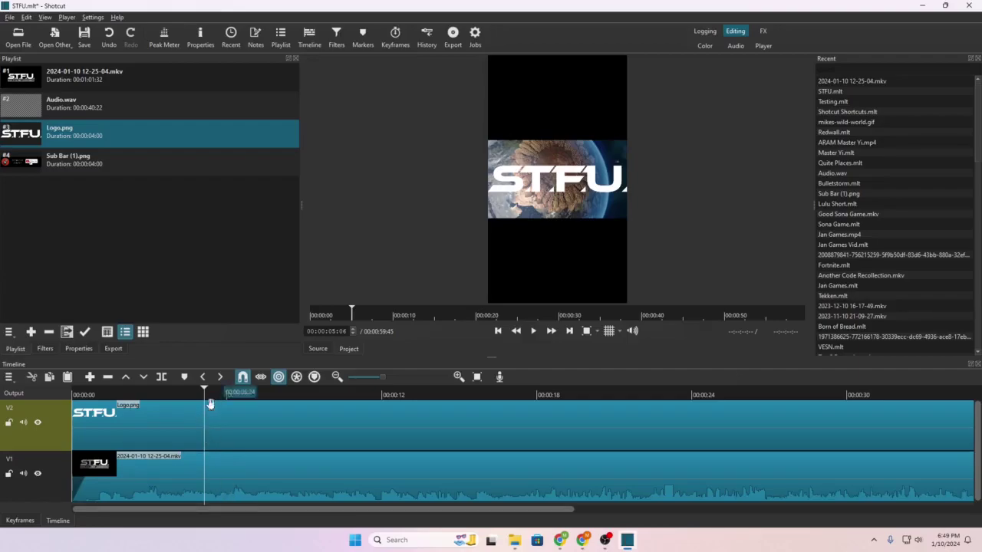
Select Logo.png on V2 and add a Size, Position & Rotate filter, choosing no preset
click(170, 420)
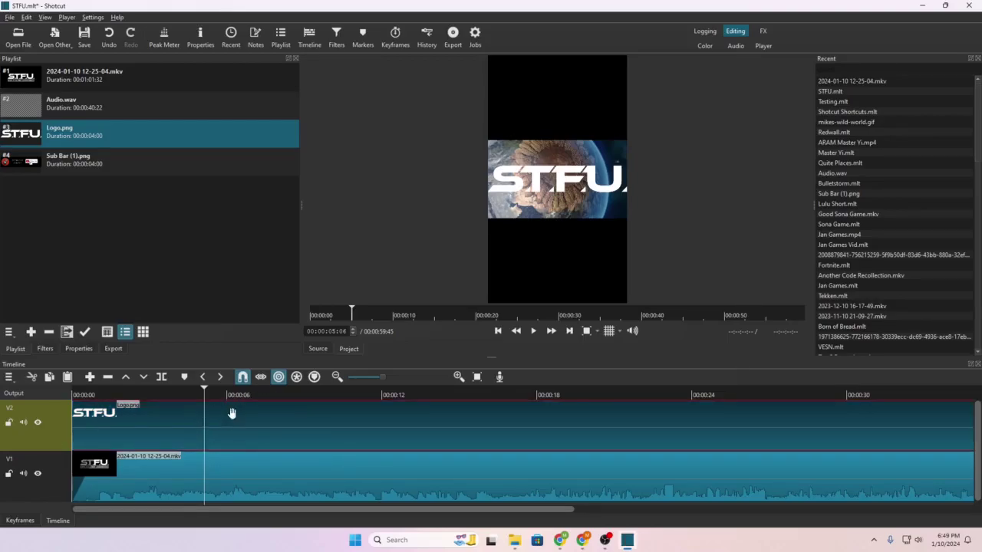
click(45, 350)
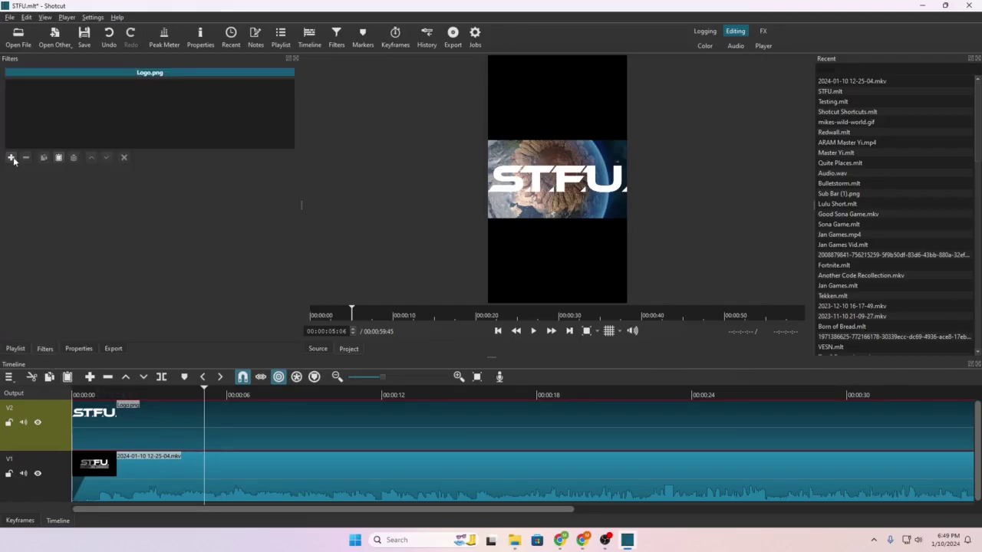
click(11, 158)
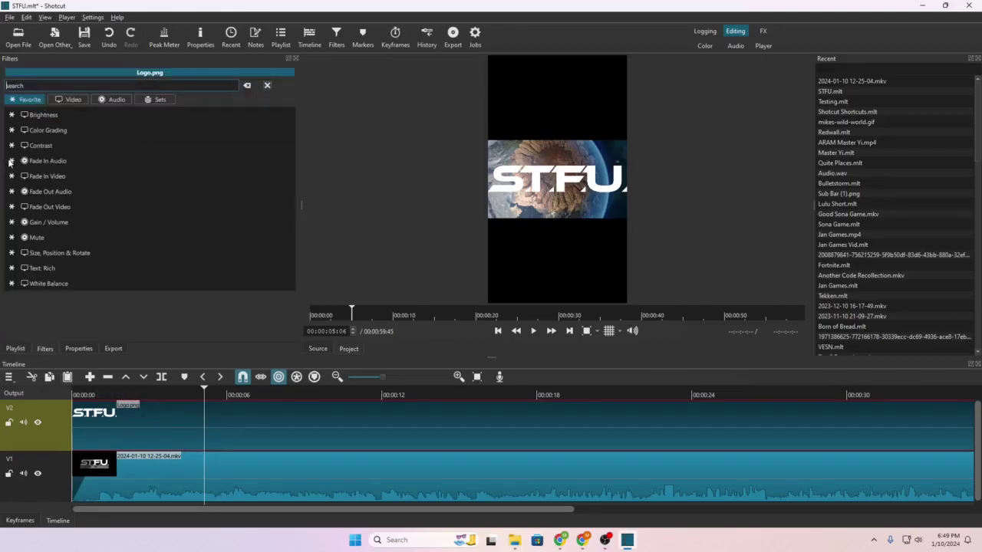
click(65, 254)
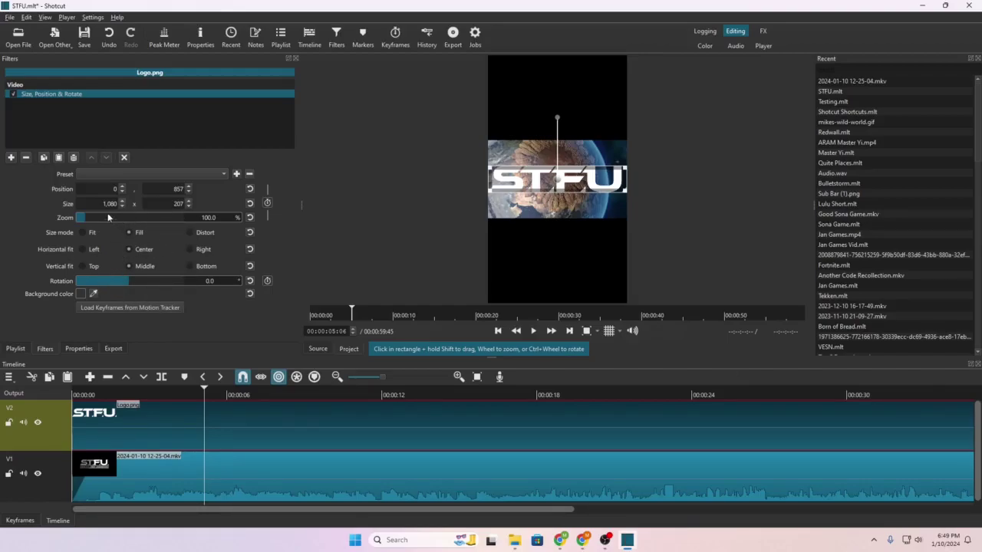
click(161, 173)
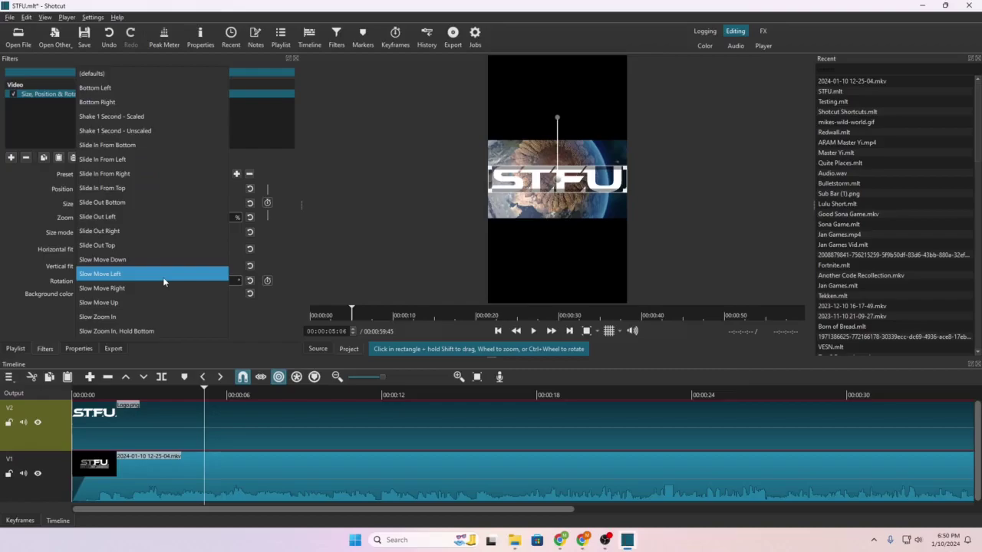
click(162, 275)
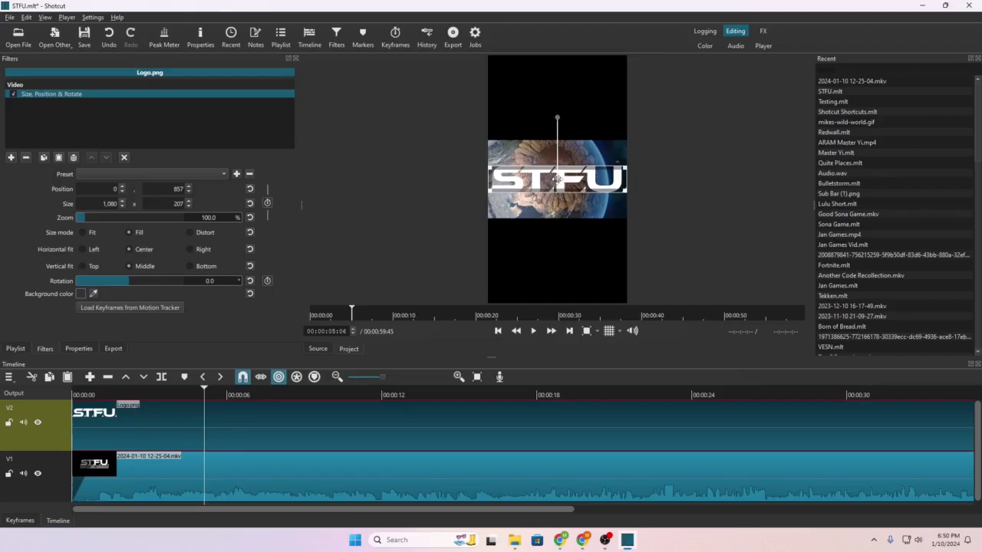
Move the STFU logo to the frame top, enlarge it to full width, then play the preview
drag(557, 178, 559, 89)
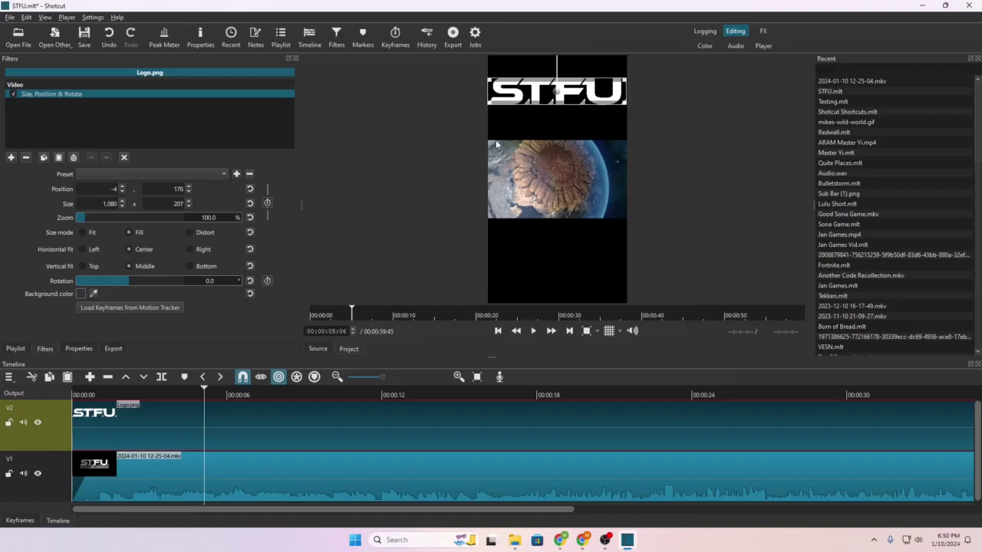
drag(488, 105, 531, 112)
click(349, 473)
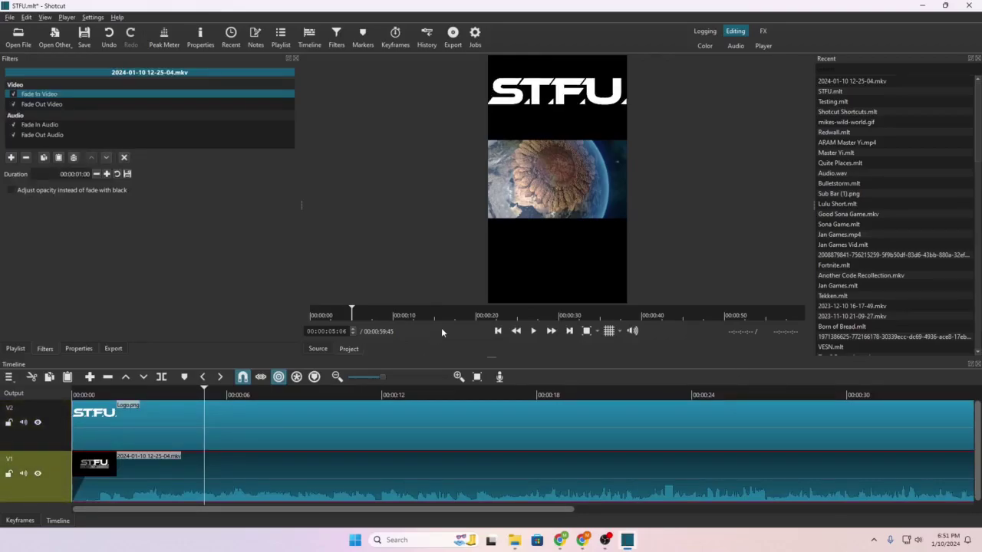
click(533, 332)
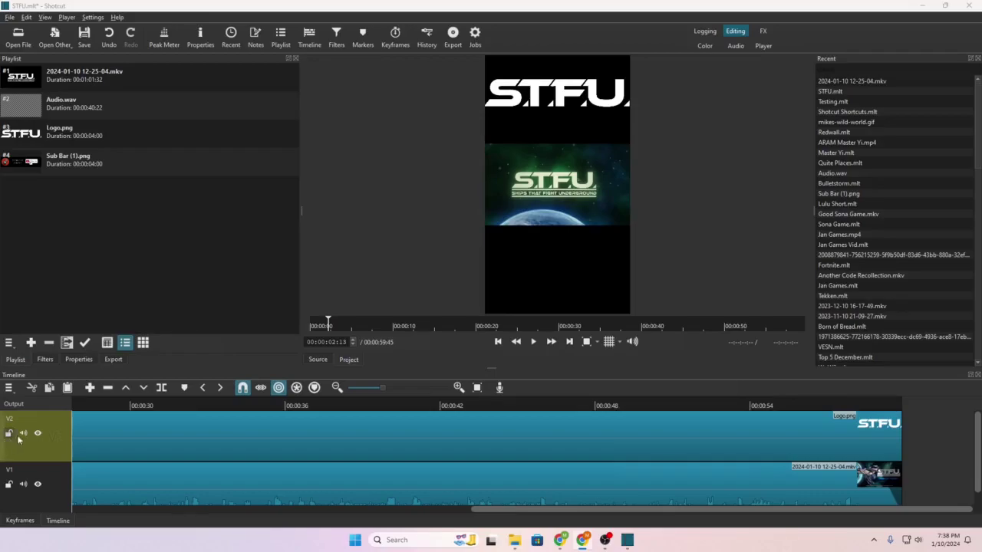
Add a third video track, V3, from the timeline menu
click(9, 388)
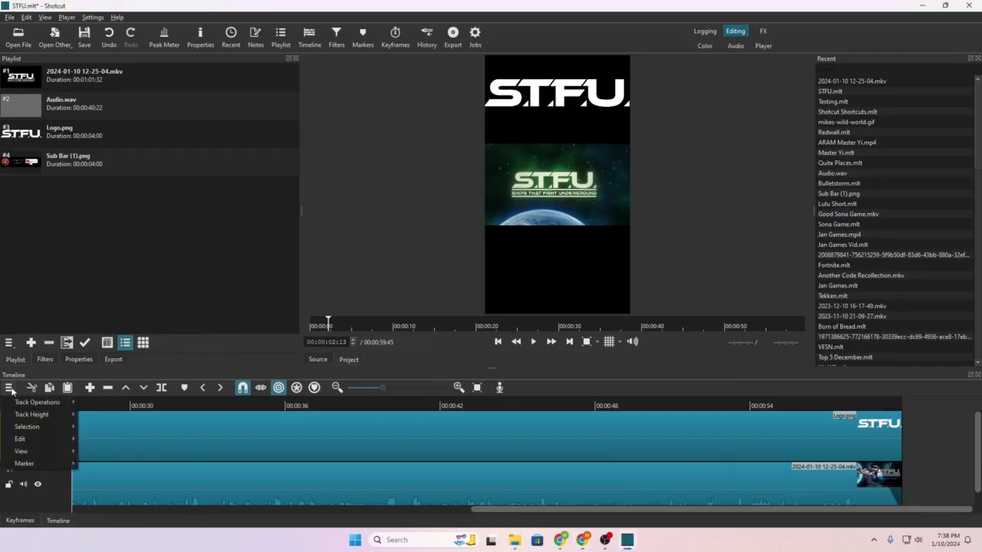
mouse_move(35, 402)
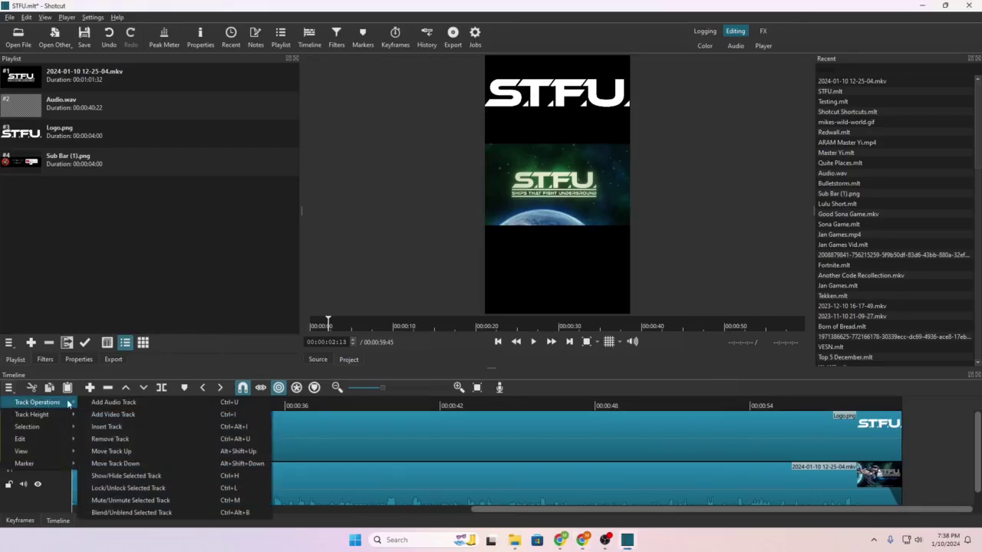
click(124, 415)
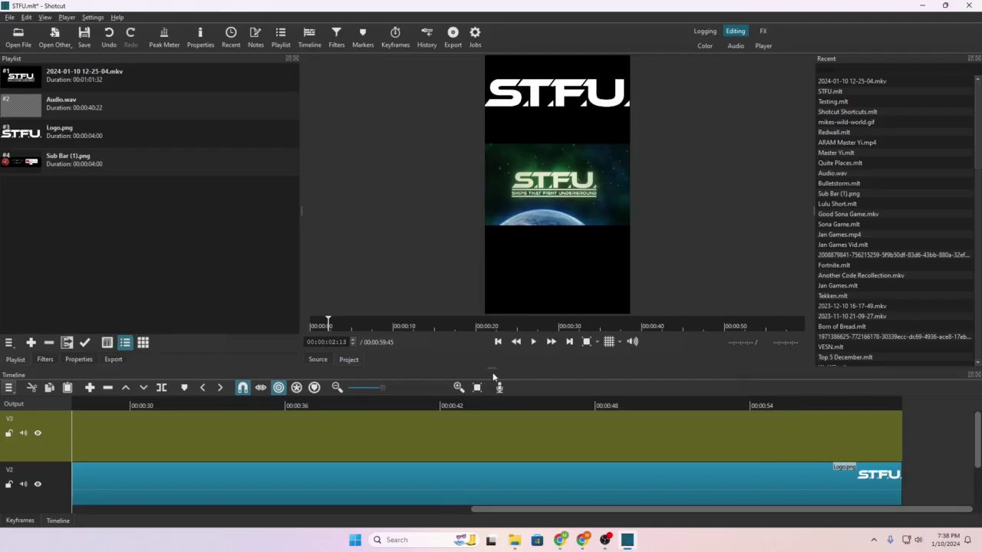
Enlarge the timeline and drag Sub Bar (1).png from the playlist onto V3
drag(489, 368, 490, 314)
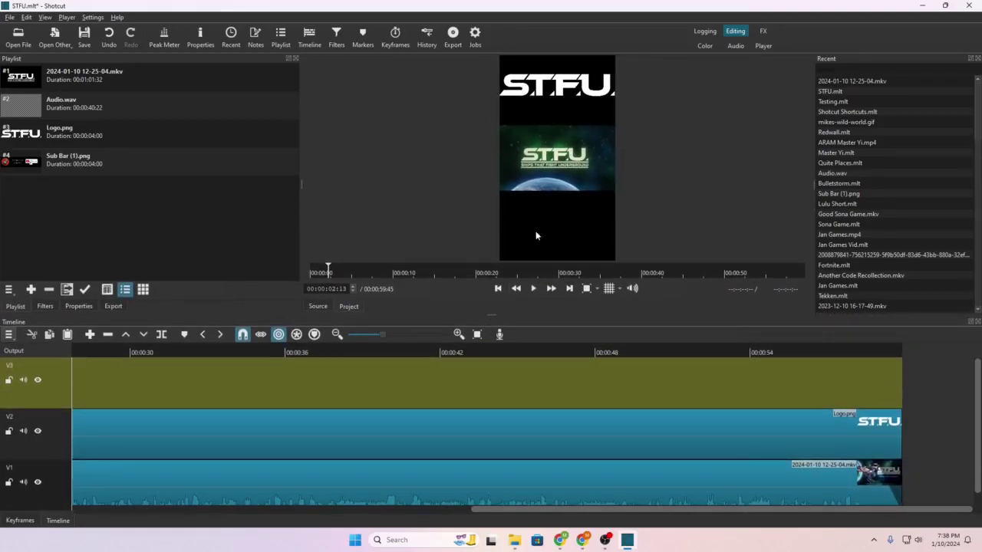
drag(492, 315, 490, 382)
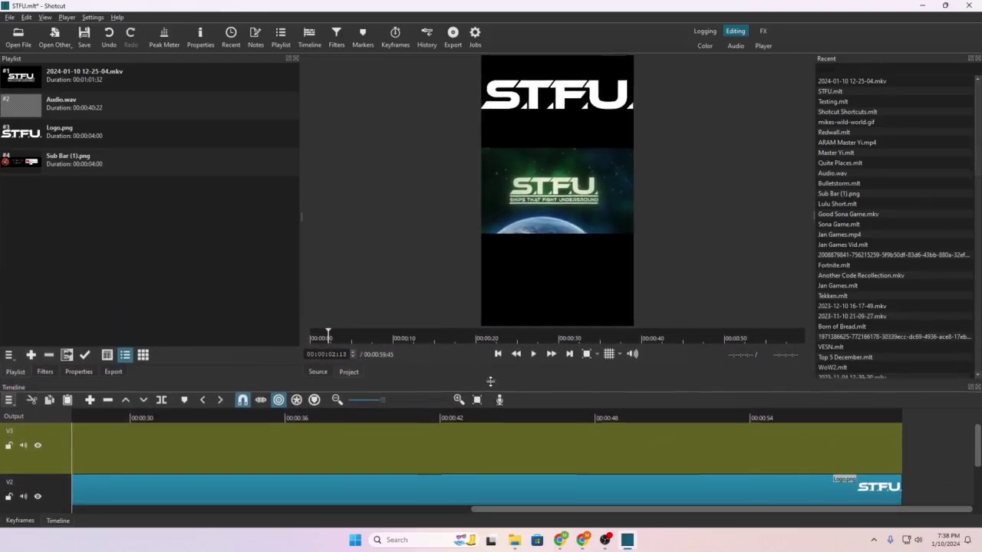
click(48, 163)
drag(69, 166, 907, 455)
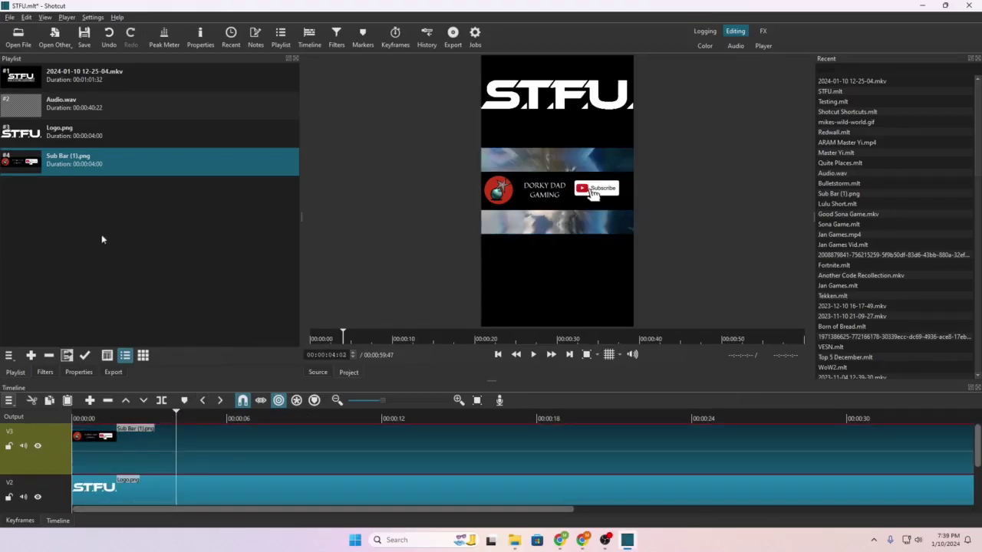
Give Sub Bar (1).png a Size, Position & Rotate filter and drag it below the gameplay footage
click(49, 373)
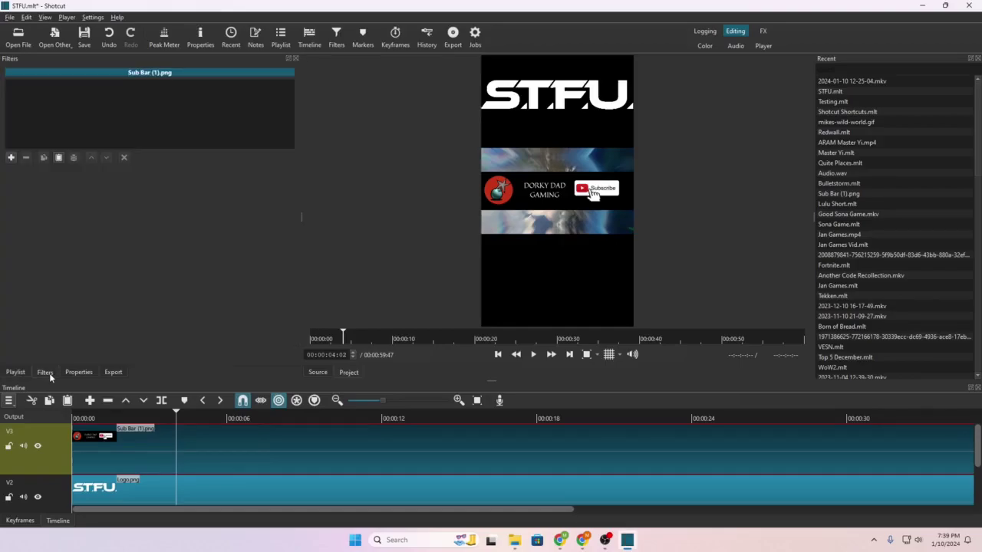
click(10, 158)
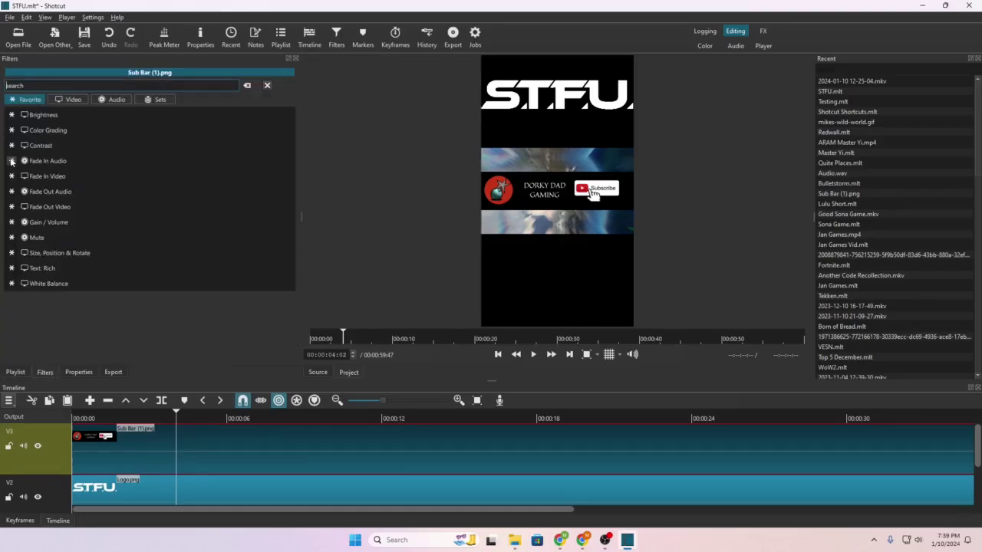
click(63, 253)
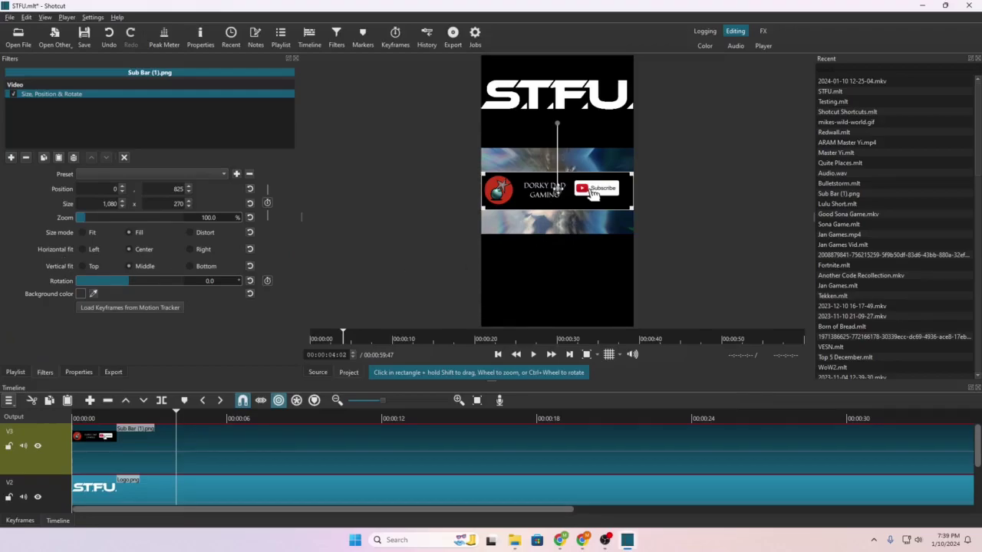
drag(556, 188, 558, 282)
mouse_move(979, 439)
mouse_down()
mouse_move(975, 512)
mouse_move(972, 430)
mouse_up()
click(647, 460)
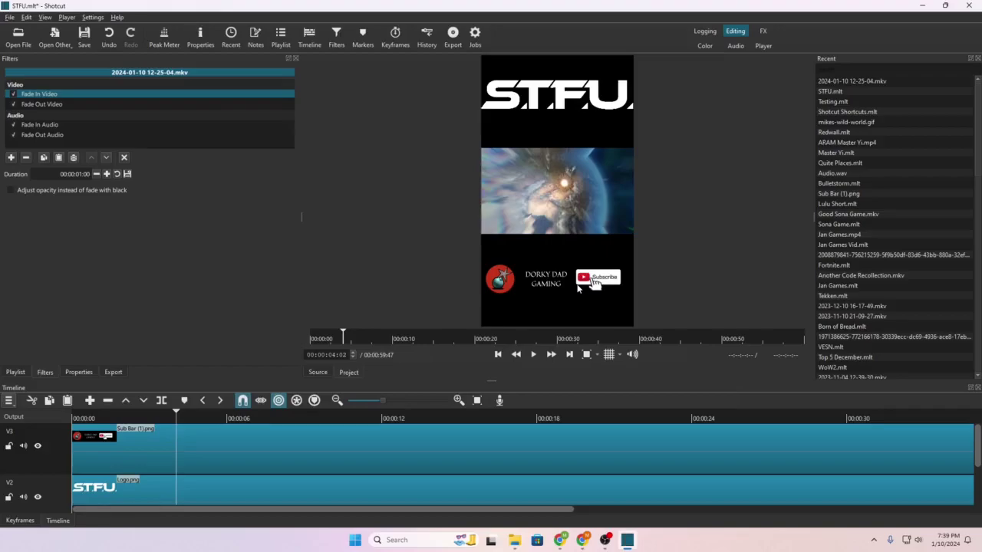
click(534, 359)
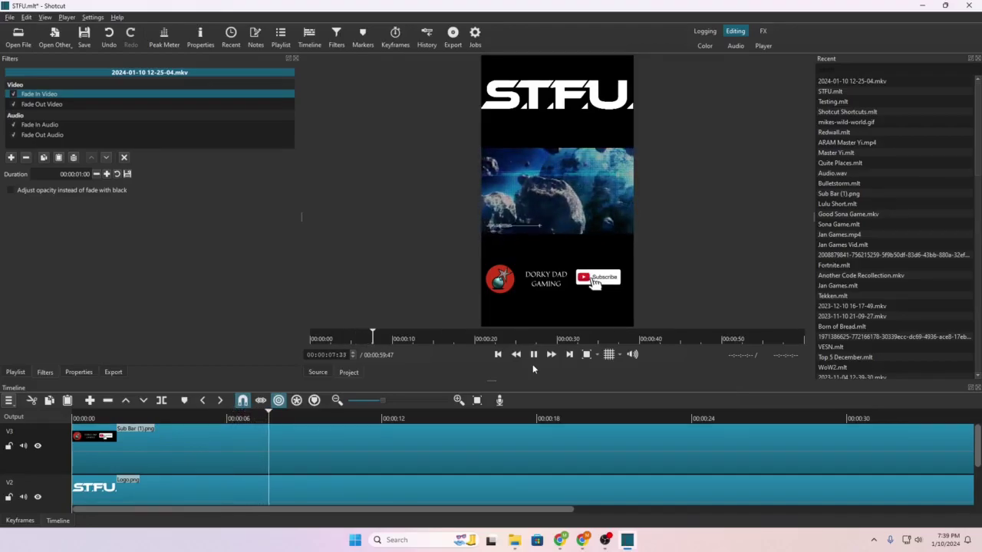
click(534, 357)
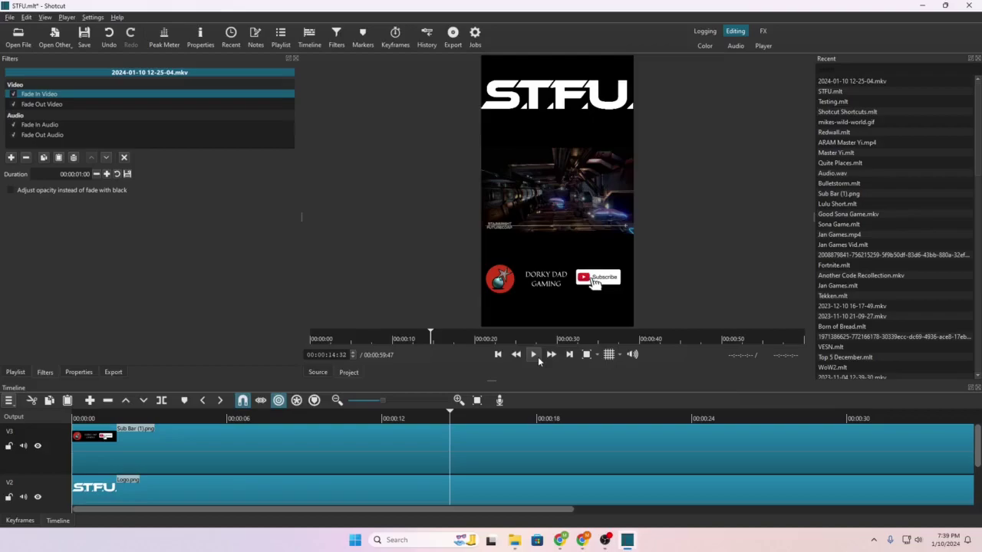